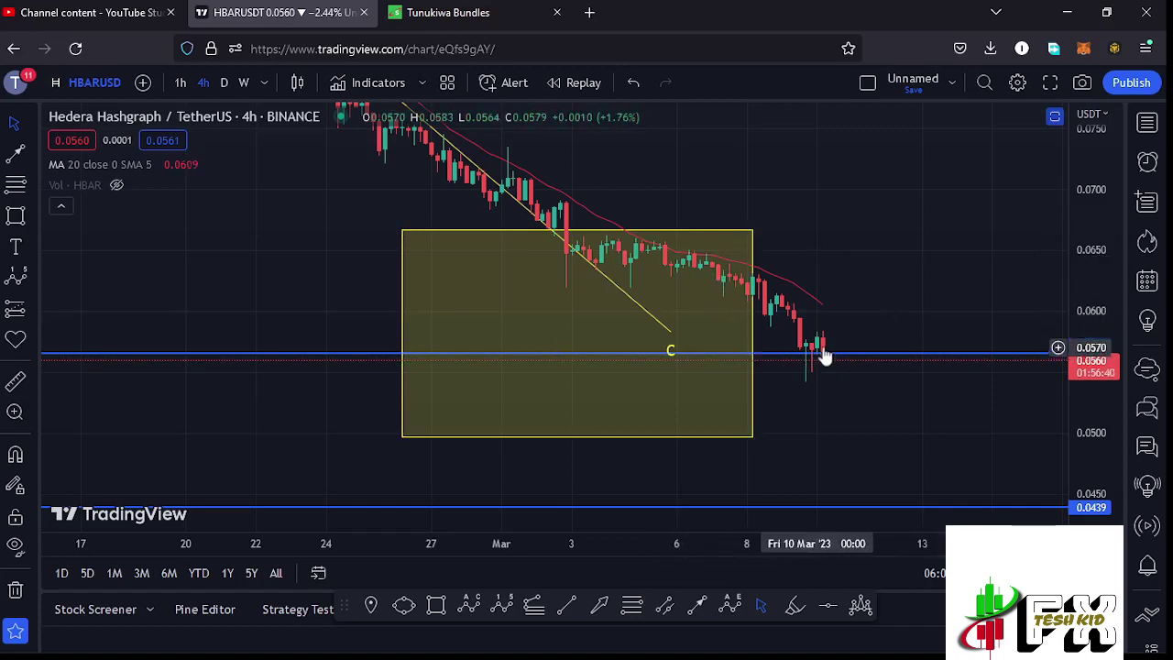
Step: Extend the yellow wave C zone box's right edge to Mar 9 to cover the newest candles
left_click_drag(1091, 330, 1090, 385)
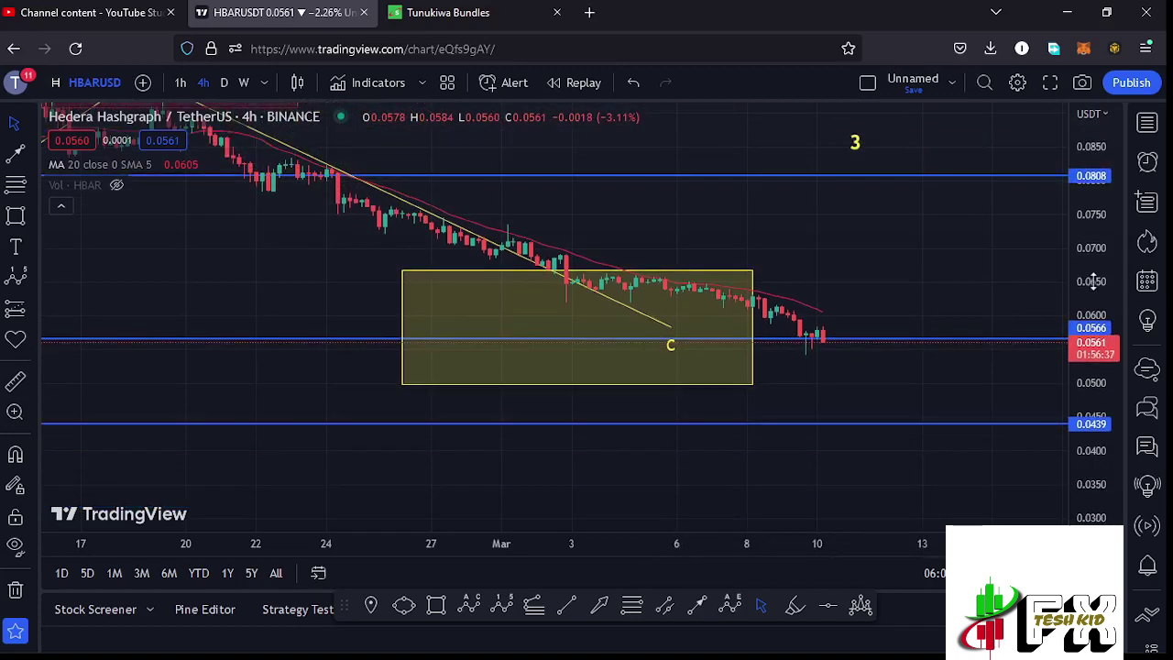
scroll(644, 318, "down", 3)
left_click_drag(857, 323, 913, 325)
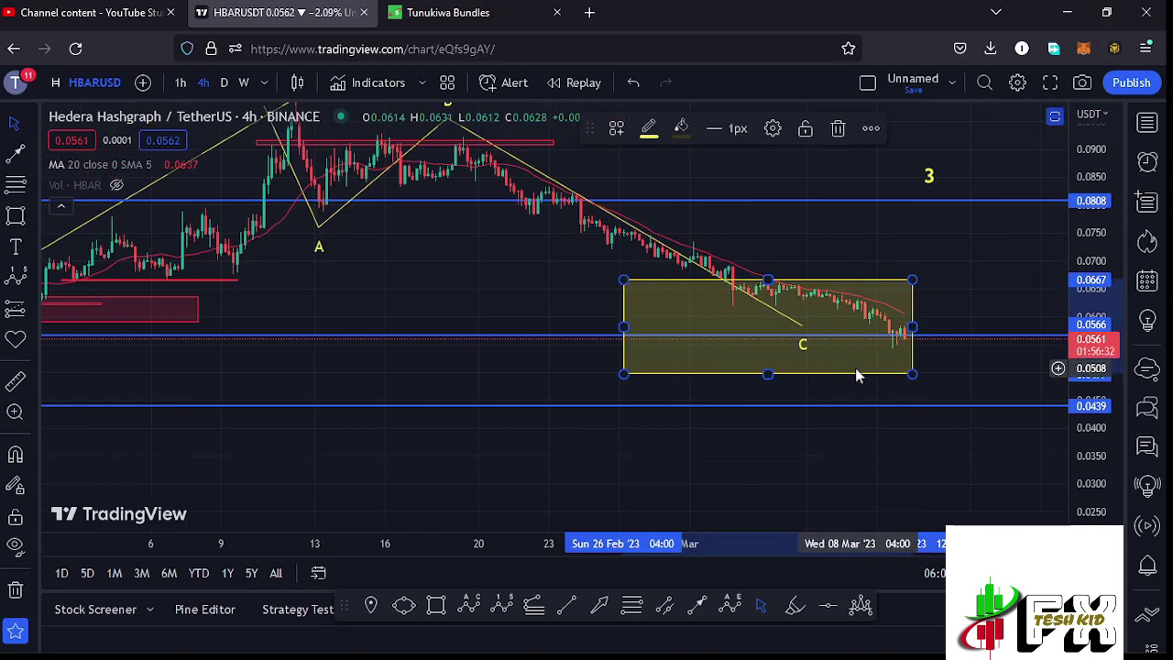
scroll(865, 266, "down", 2)
Step: Nudge the yellow '2' label lower beside the B–C decline and select the large '1' label
left_click_drag(890, 233, 822, 277)
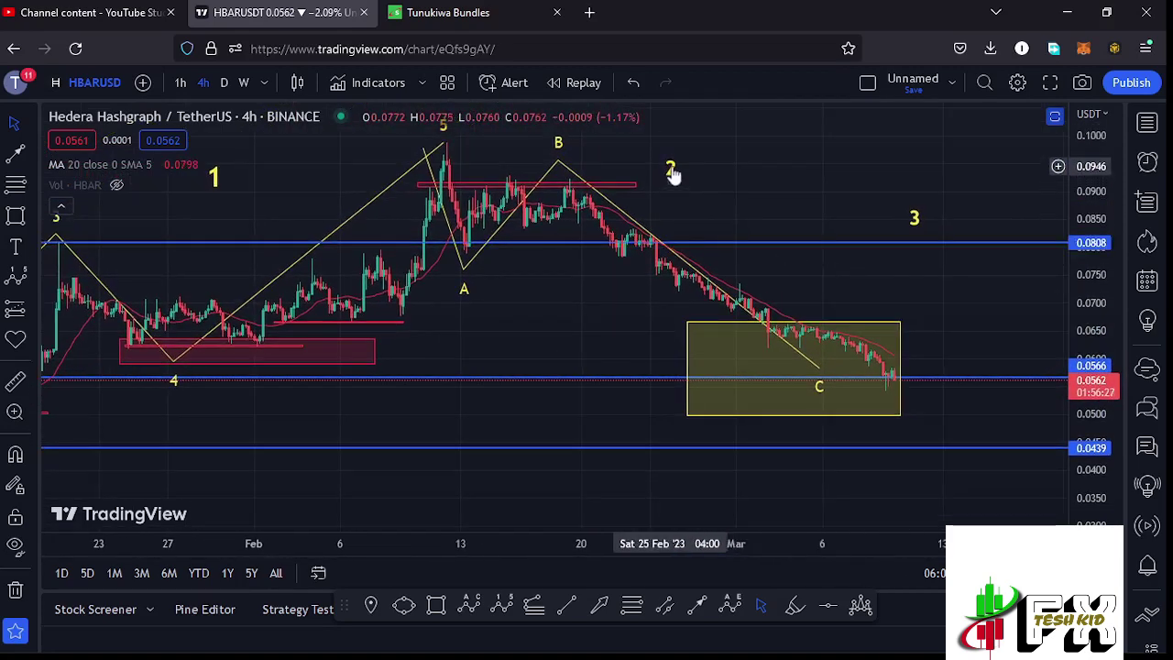
left_click_drag(678, 183, 687, 202)
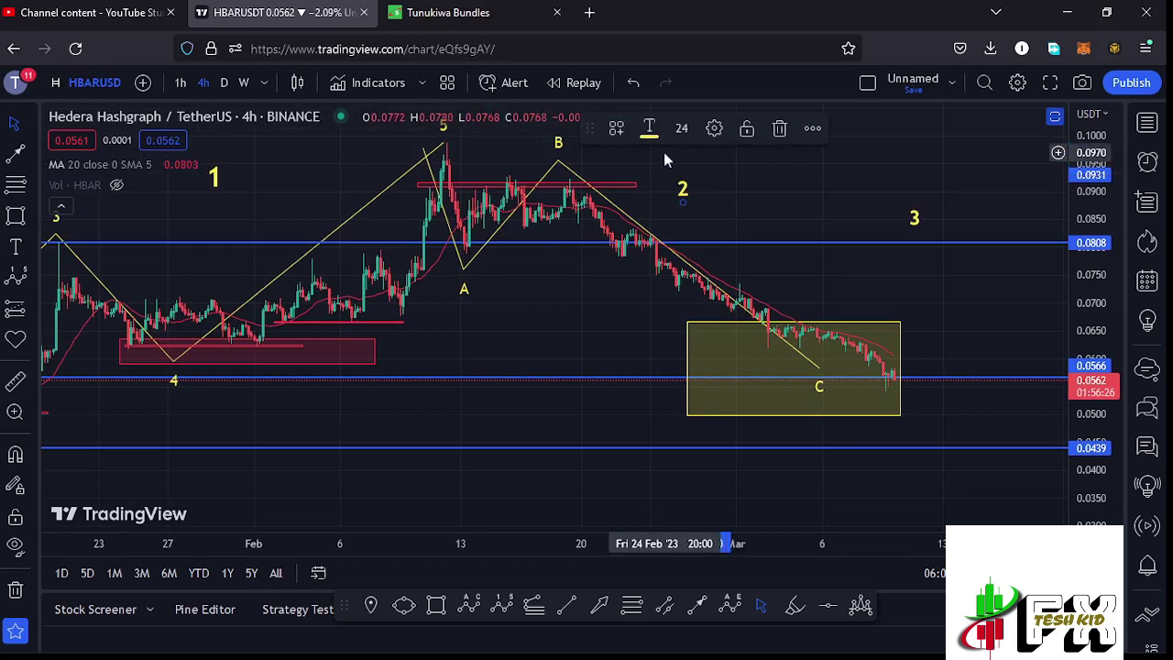
scroll(582, 326, "down", 3)
left_click_drag(1069, 238, 1071, 275)
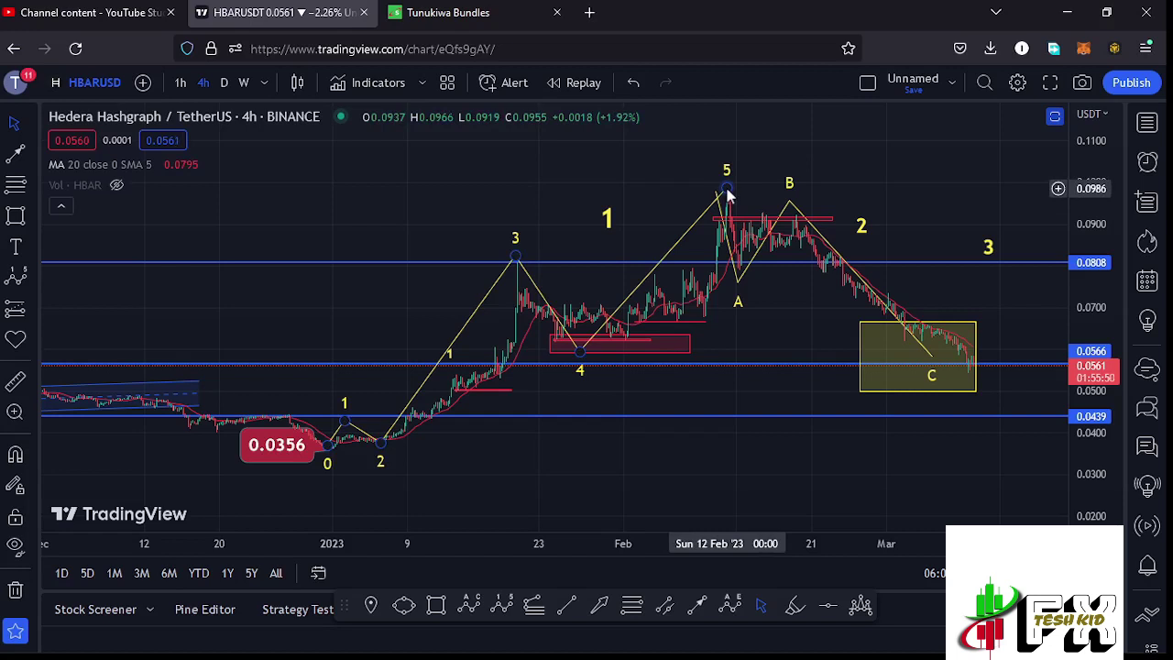
left_click(609, 226)
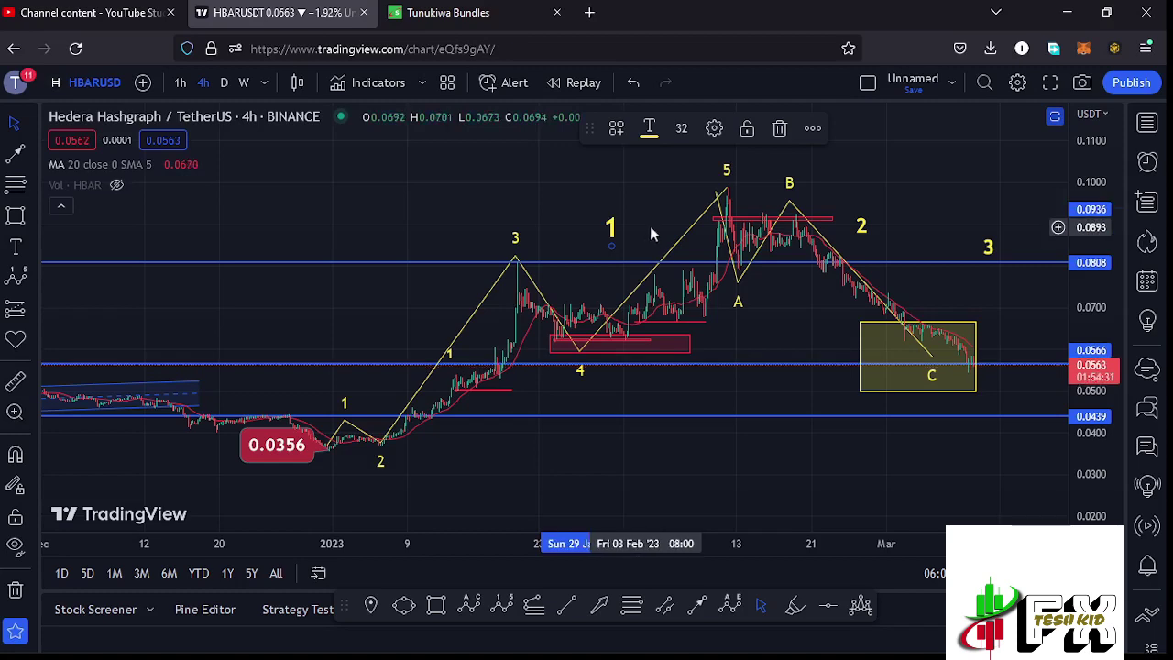
Step: Draw a Fib retracement from the 0.0356 low to the 0.0988 wave-5 peak
left_click(632, 607)
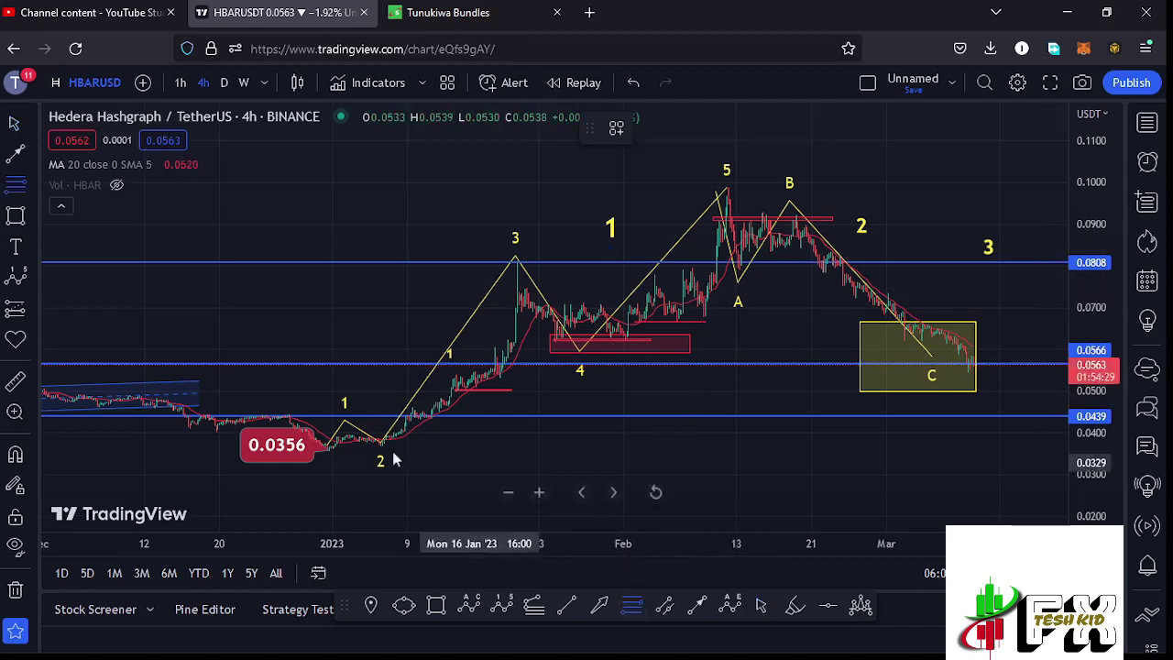
left_click(328, 449)
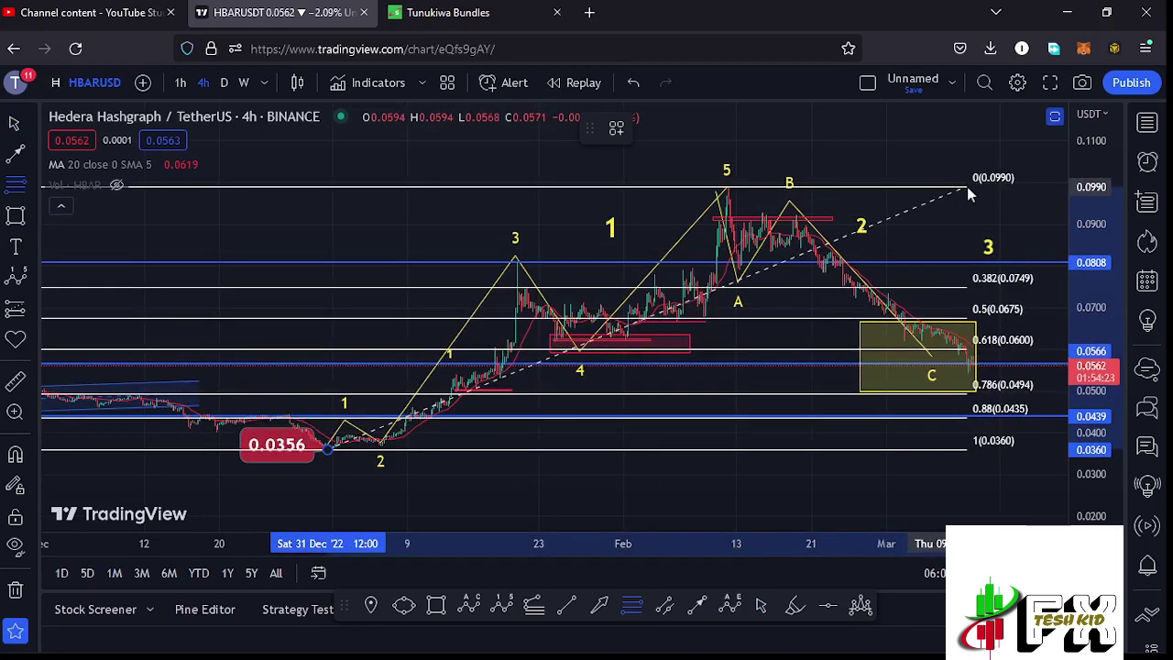
left_click(967, 187)
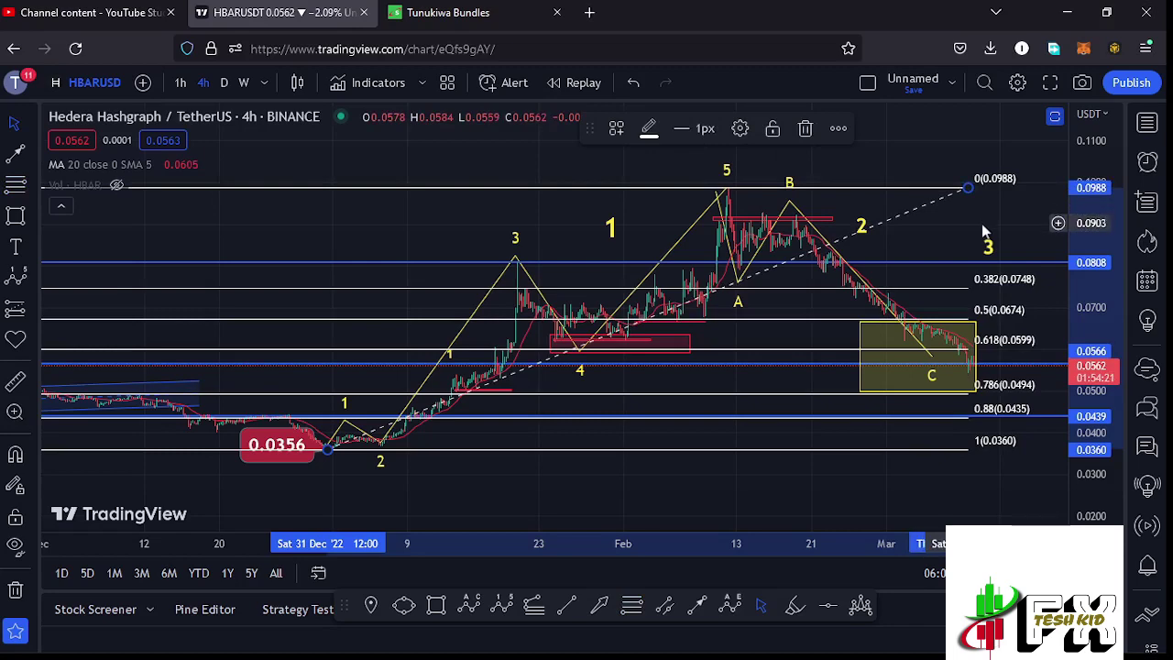
left_click_drag(963, 226, 864, 211)
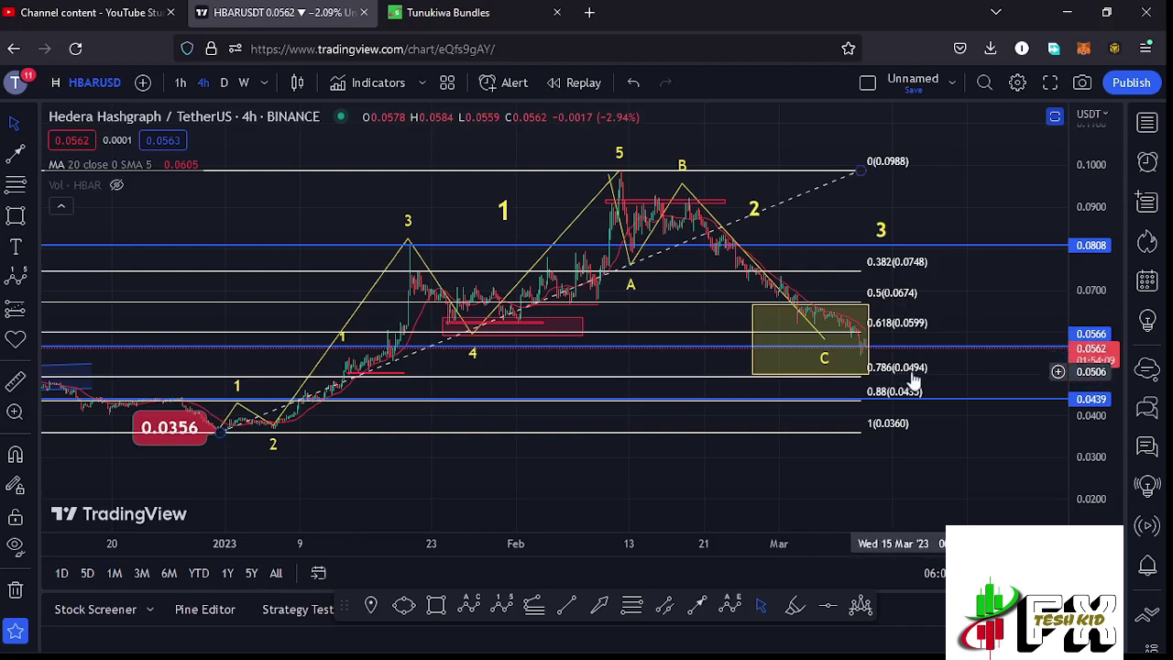
Step: Trim the yellow box slightly and inspect the 0.618 (0.0599) and 0.786 (0.0494) levels
mouse_move(868, 339)
left_mouse_down()
mouse_move(812, 339)
mouse_move(861, 339)
left_mouse_up()
scroll(758, 372, "up", 3)
left_click_drag(909, 298, 977, 308)
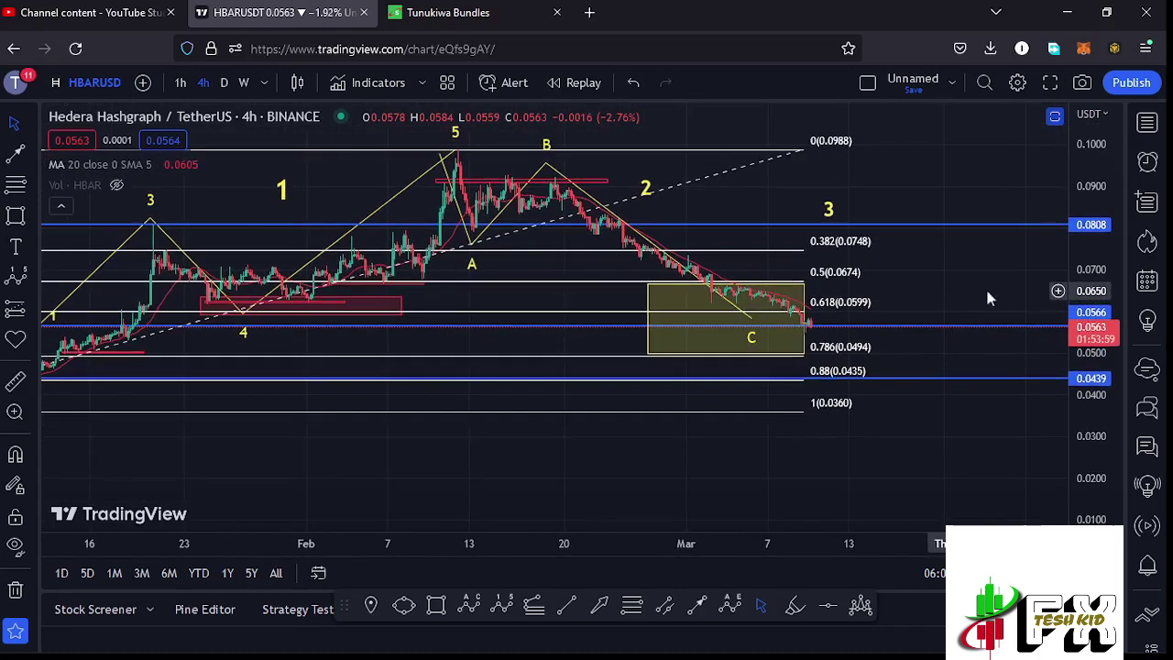
left_click_drag(1076, 306, 1093, 361)
scroll(886, 318, "up", 2)
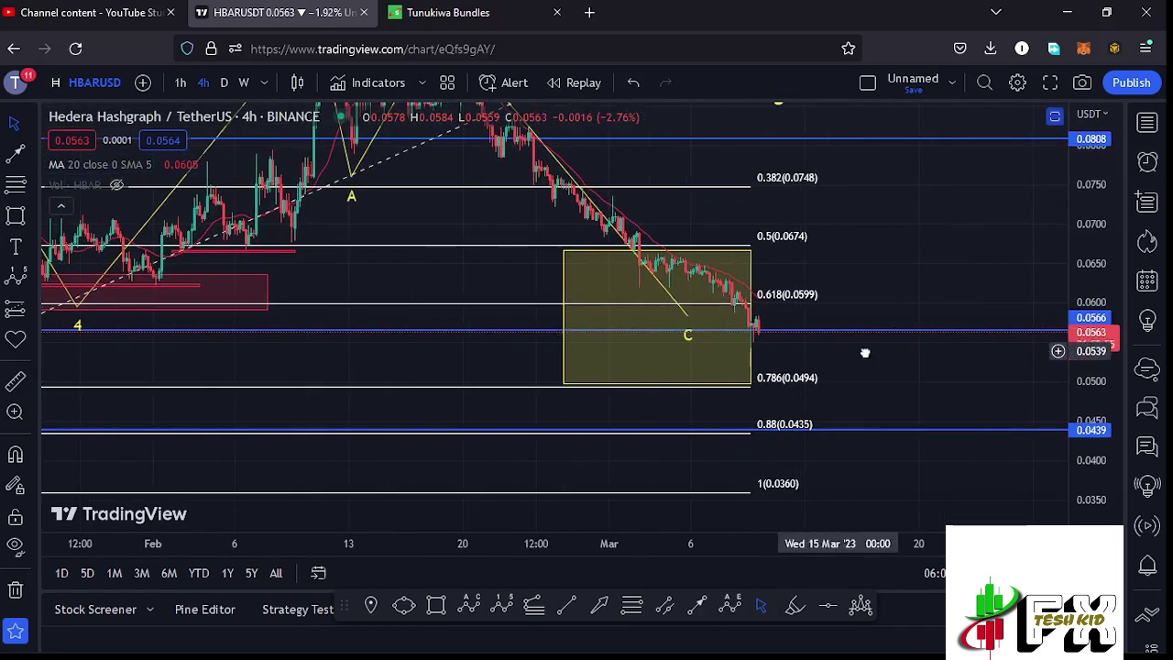
left_click_drag(861, 348, 932, 340)
left_click_drag(1083, 313, 1079, 339)
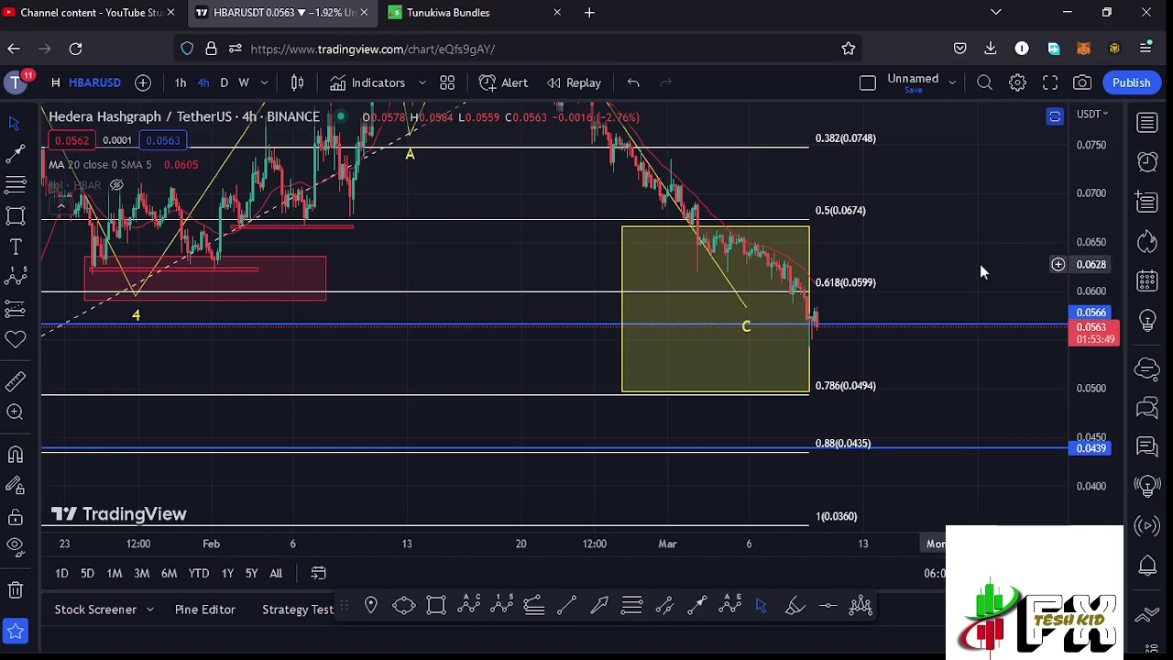
left_click_drag(992, 236, 990, 252)
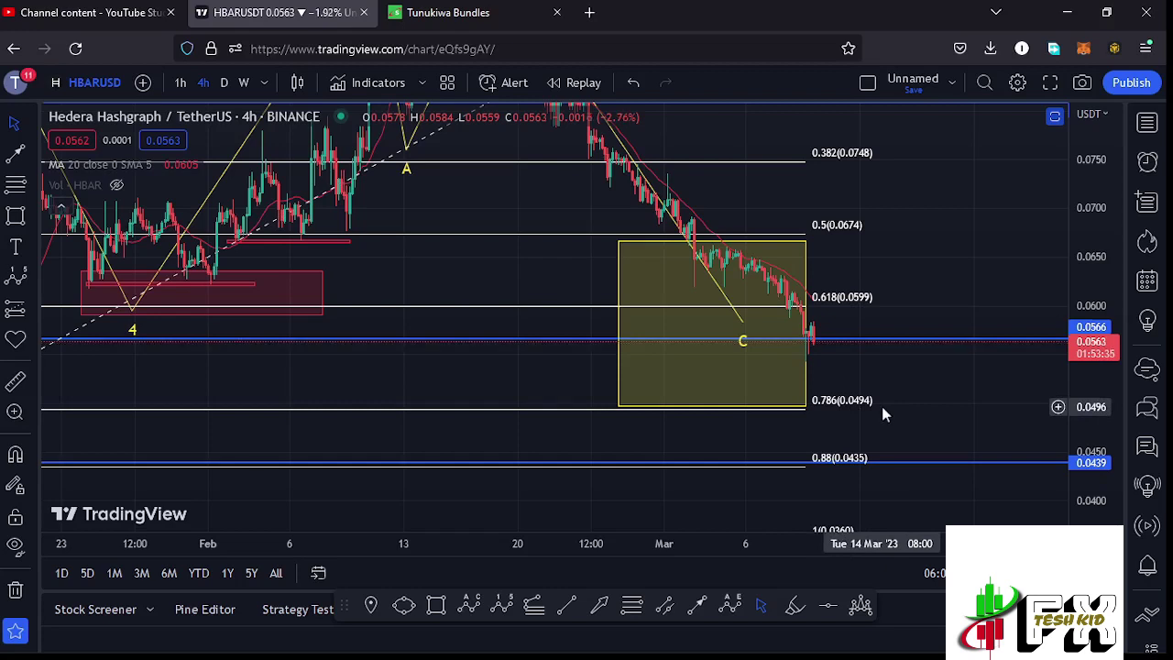
scroll(881, 415, "up", 2)
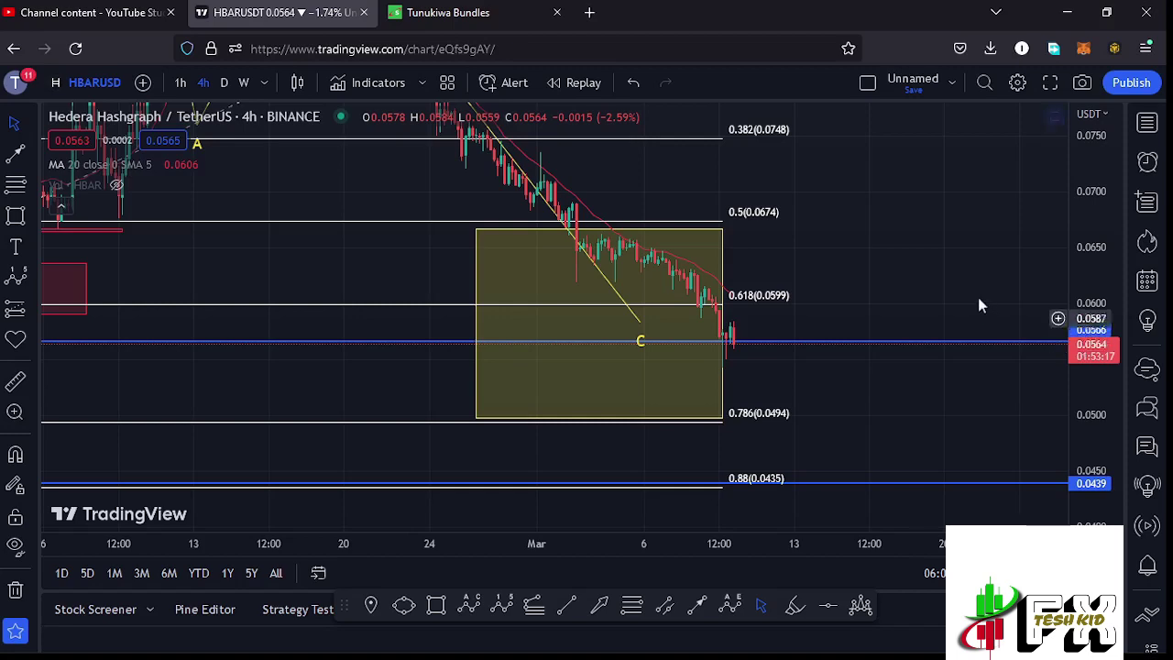
left_click_drag(1099, 191, 936, 308)
scroll(1035, 238, "down", 3)
left_click(801, 171)
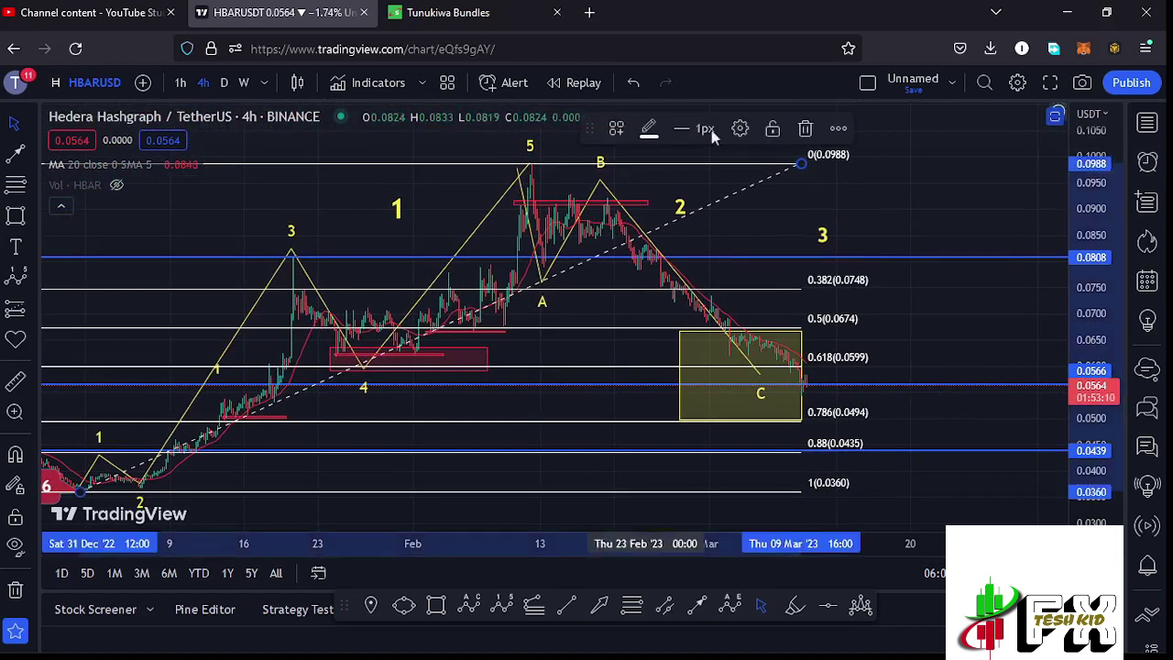
Step: Delete the Fib retracement and lower the ABC correction's C point to about 0.0528
left_click(807, 133)
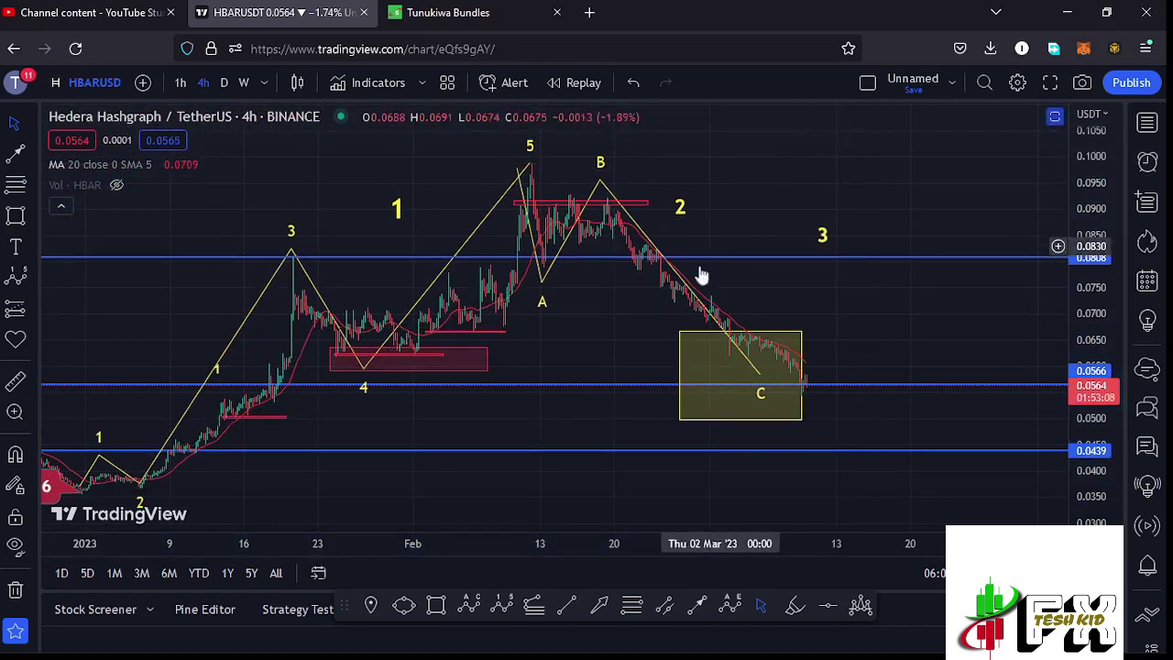
scroll(697, 306, "up", 2)
left_click_drag(676, 290, 793, 328)
scroll(824, 318, "up", 3)
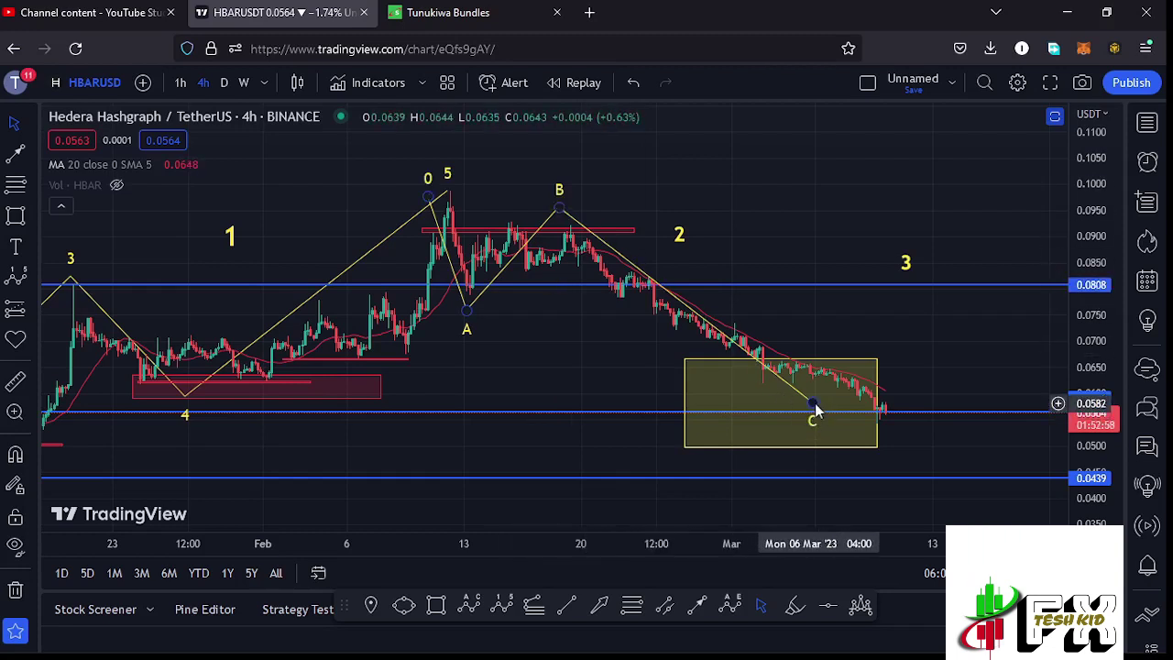
left_click_drag(814, 412, 818, 429)
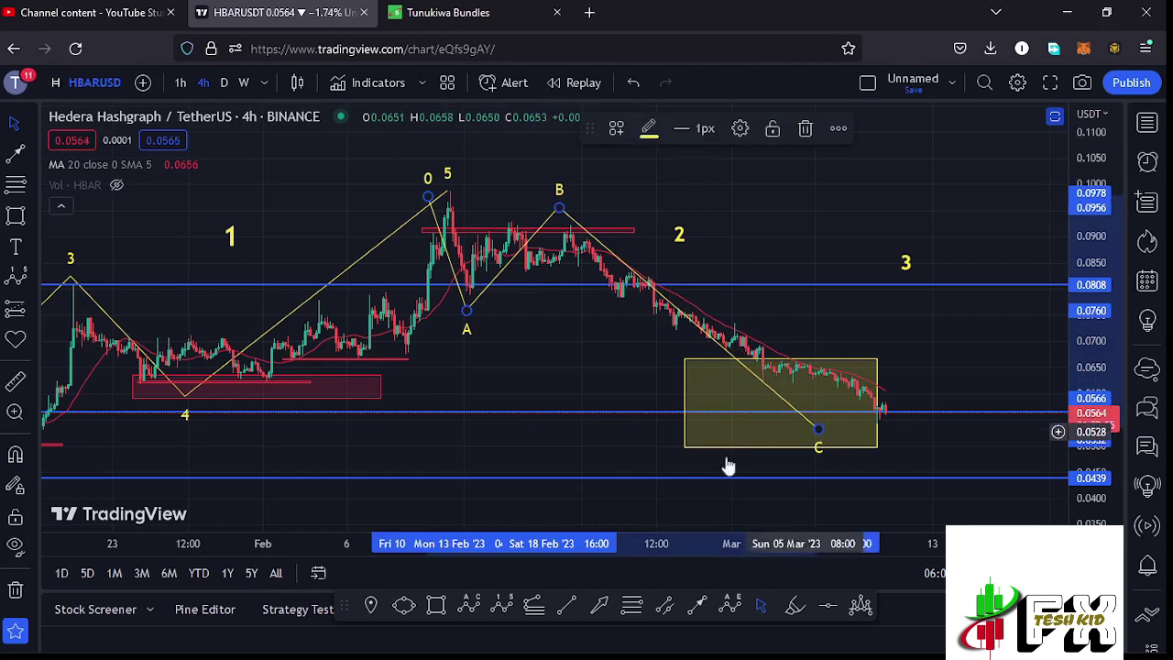
left_click(535, 607)
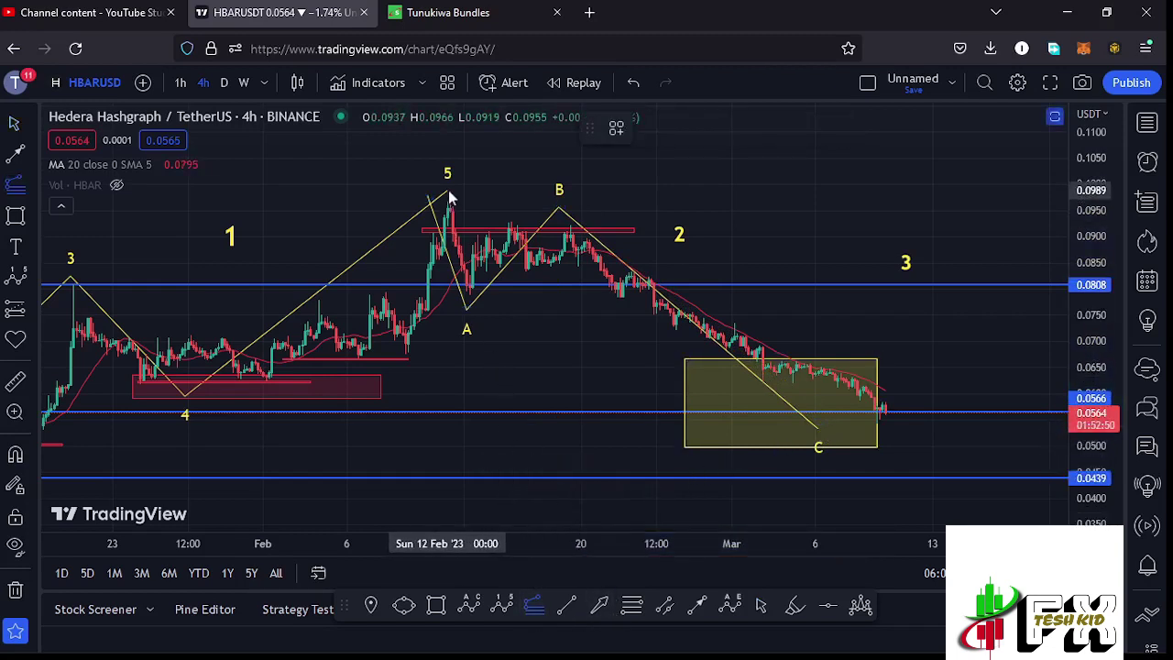
Step: Place the trend-based Fib extension's points at the wave-A low and the projection high
left_click(469, 293)
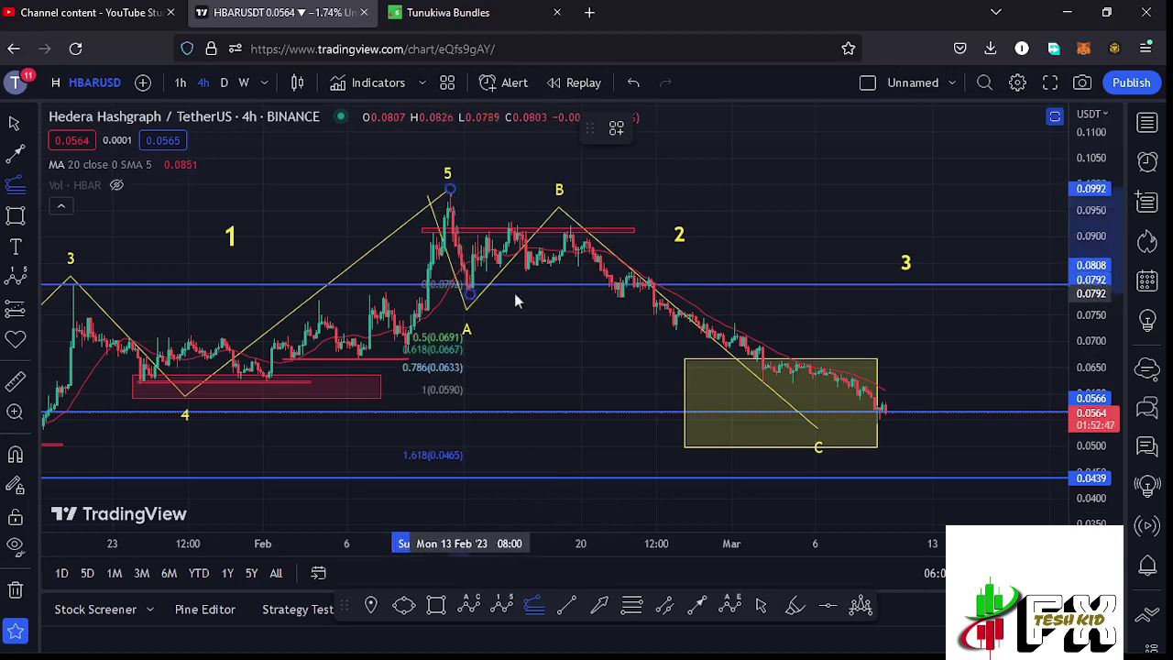
left_click(996, 222)
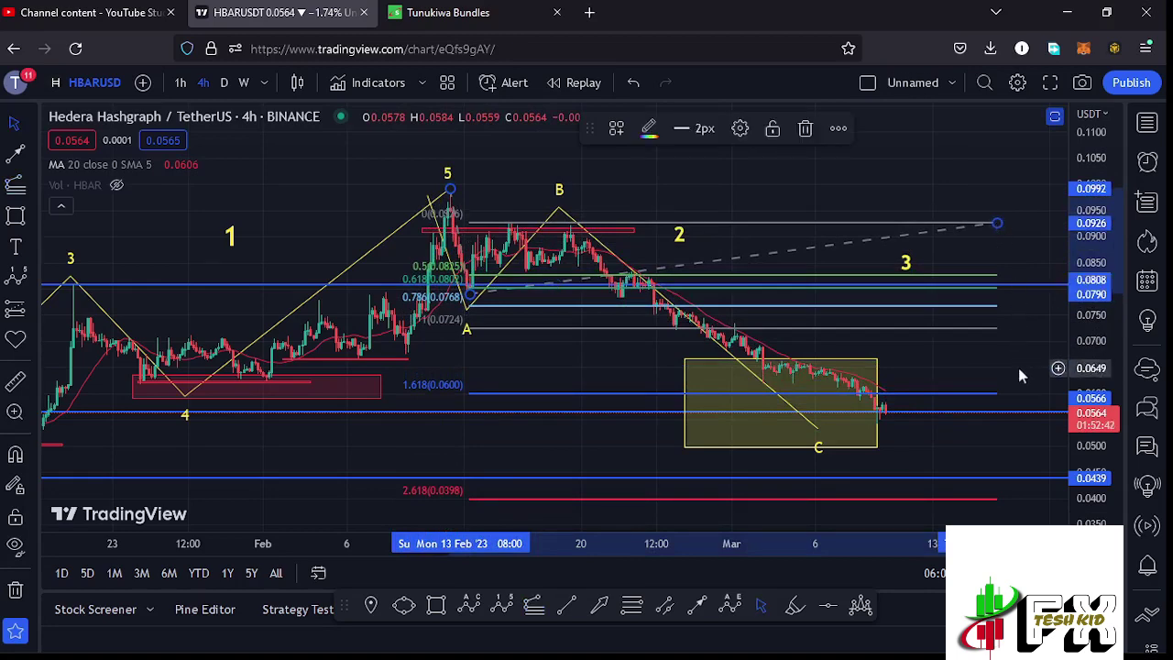
left_click_drag(1018, 368, 986, 309)
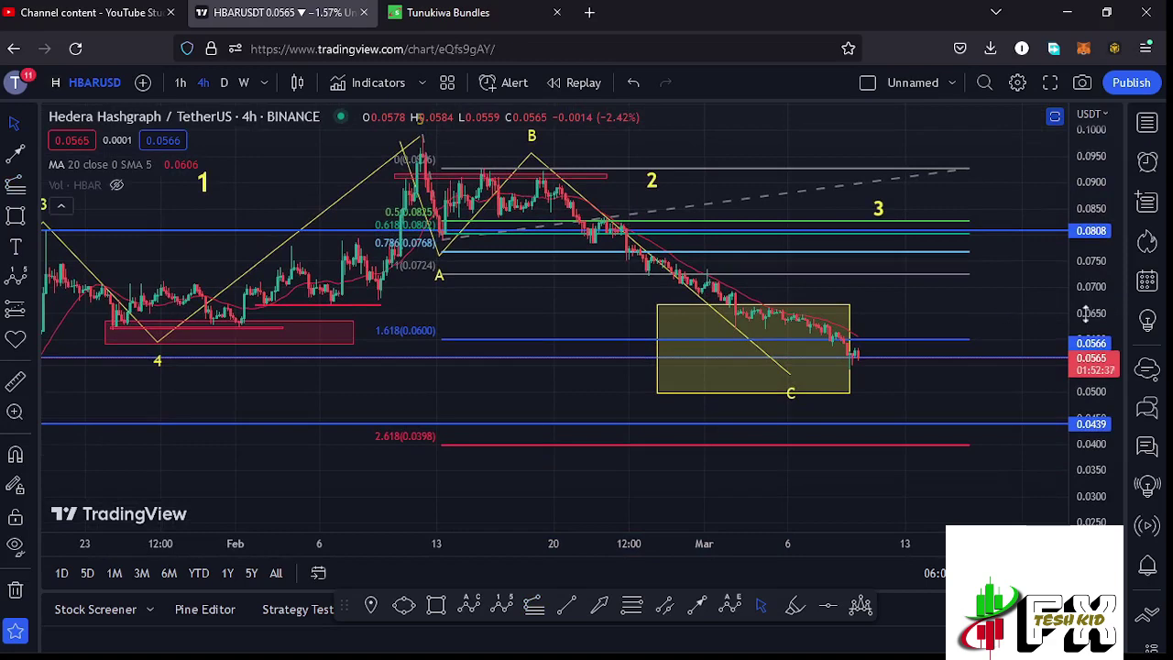
left_click_drag(1093, 344, 1093, 359)
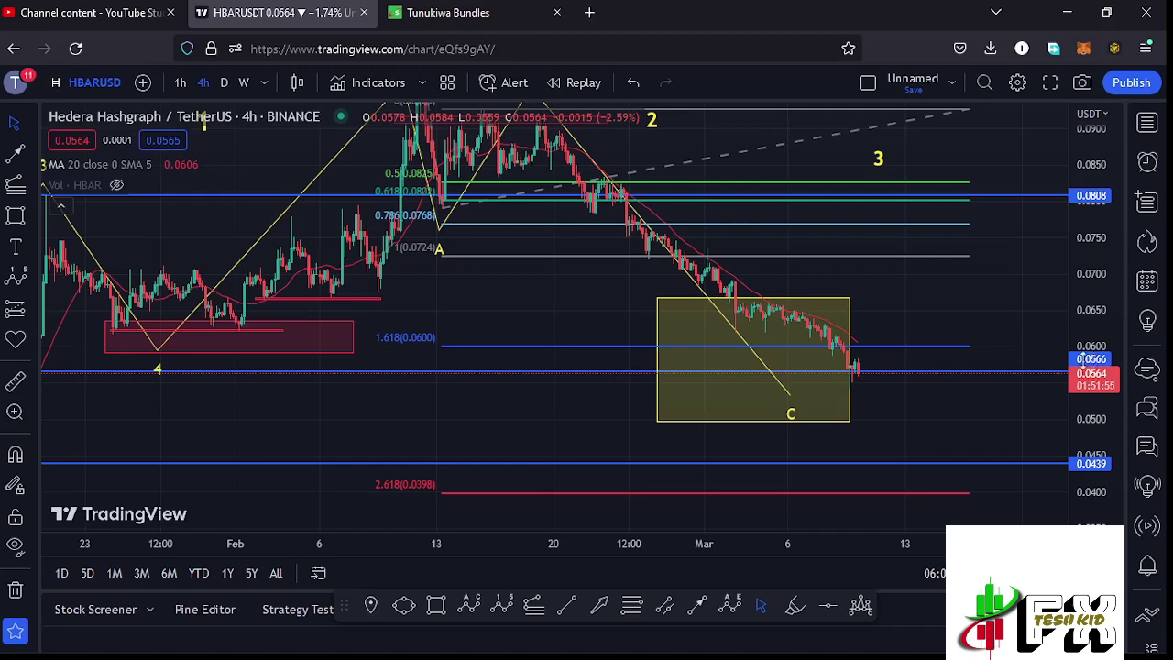
Step: Delete the Fibonacci retracement drawing and its level lines
left_click_drag(1014, 297, 985, 349)
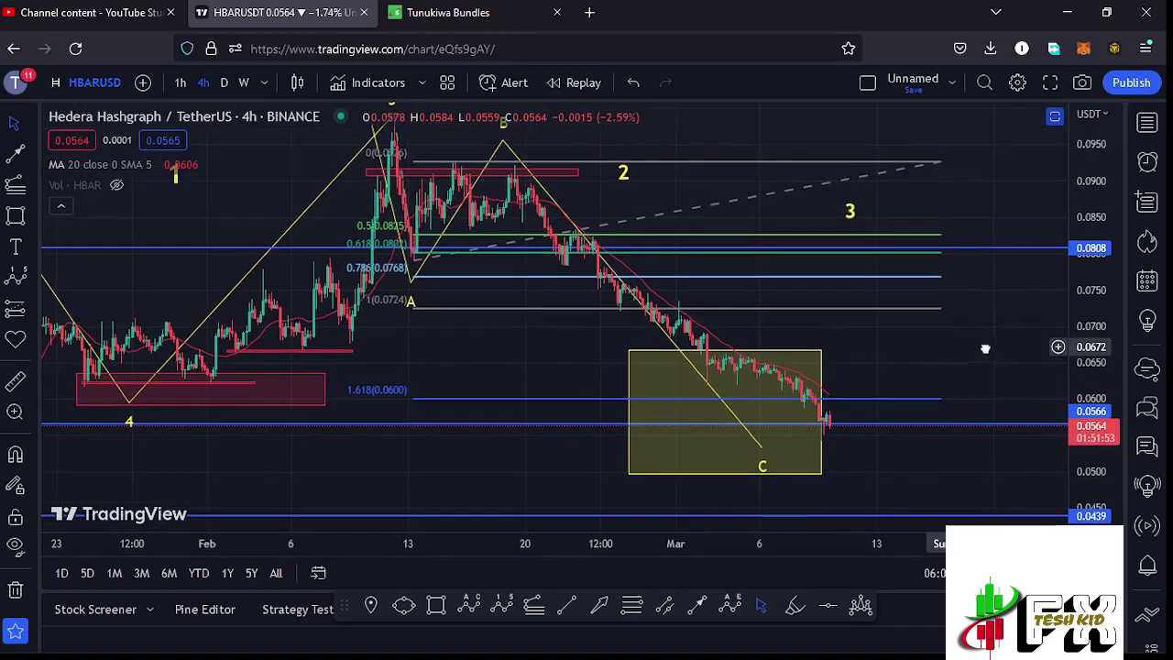
left_click(940, 164)
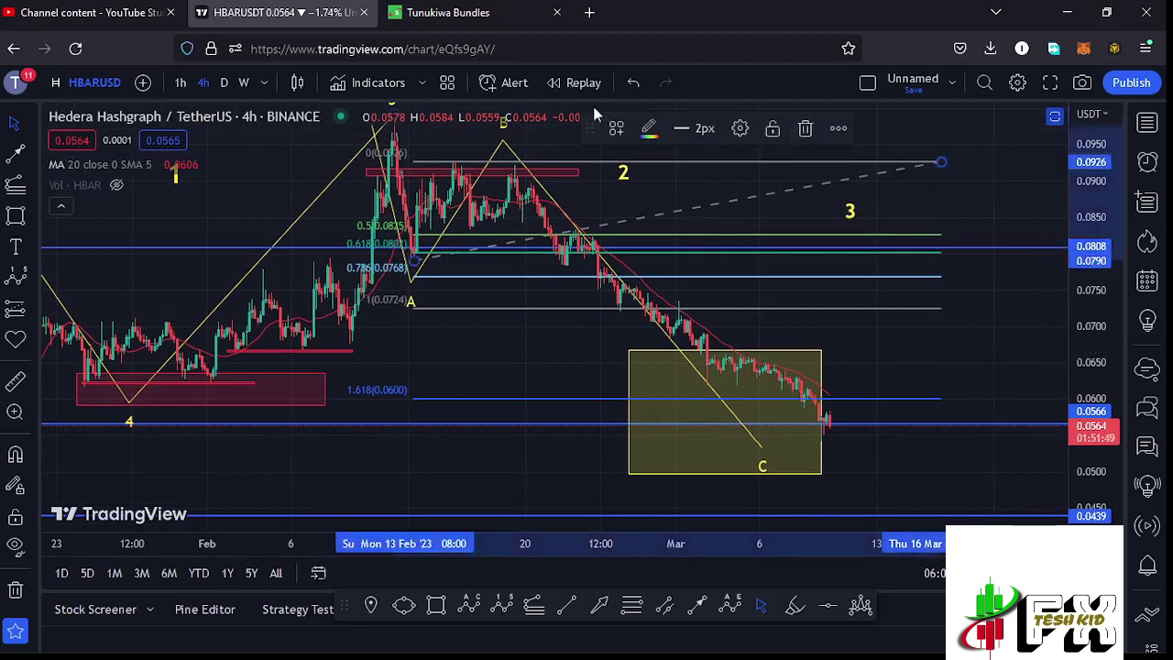
left_click(806, 130)
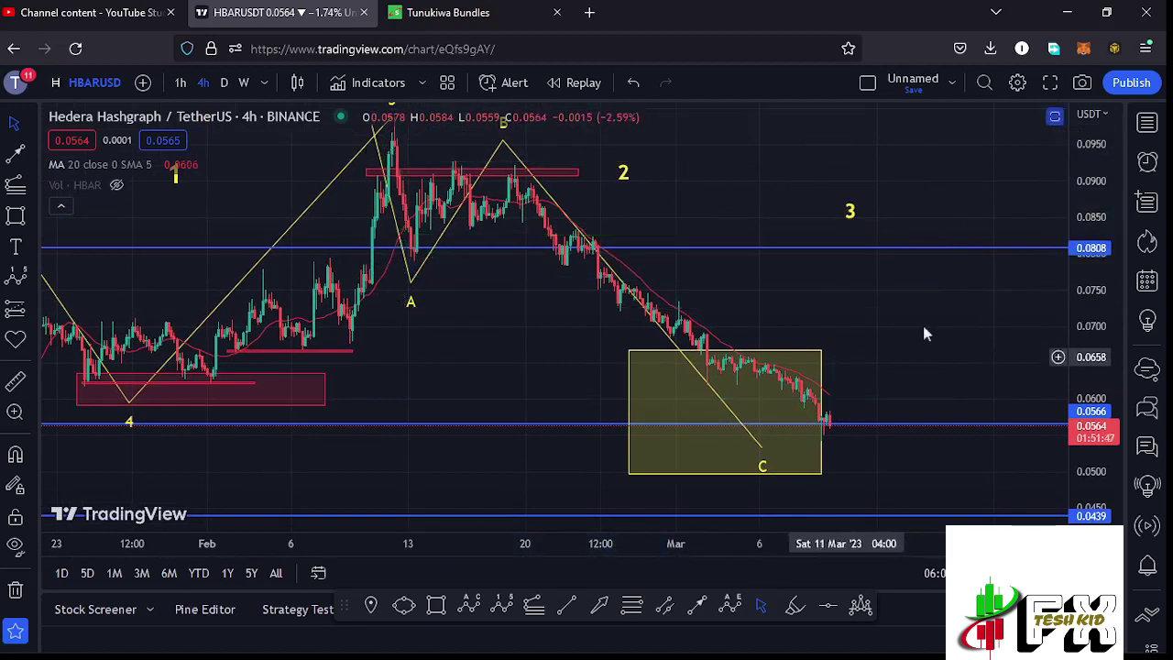
Step: Raise the '3' wave label slightly higher on the 4h HBAR chart
left_click_drag(1088, 282, 1089, 299)
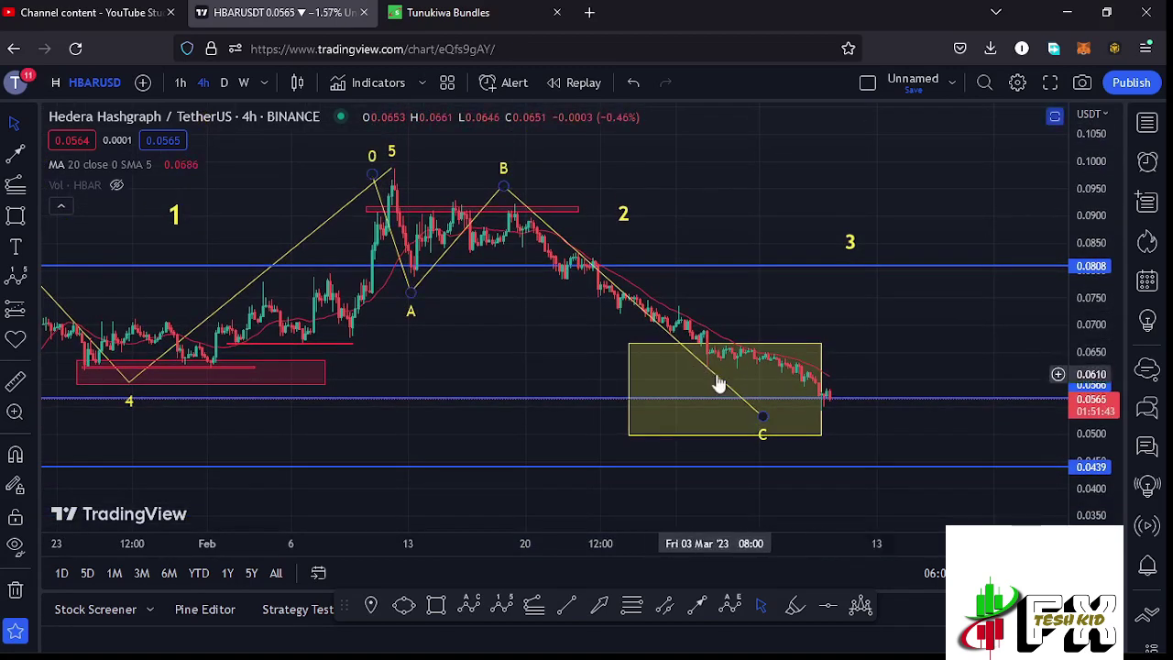
left_click_drag(910, 339, 797, 284)
left_click(777, 256)
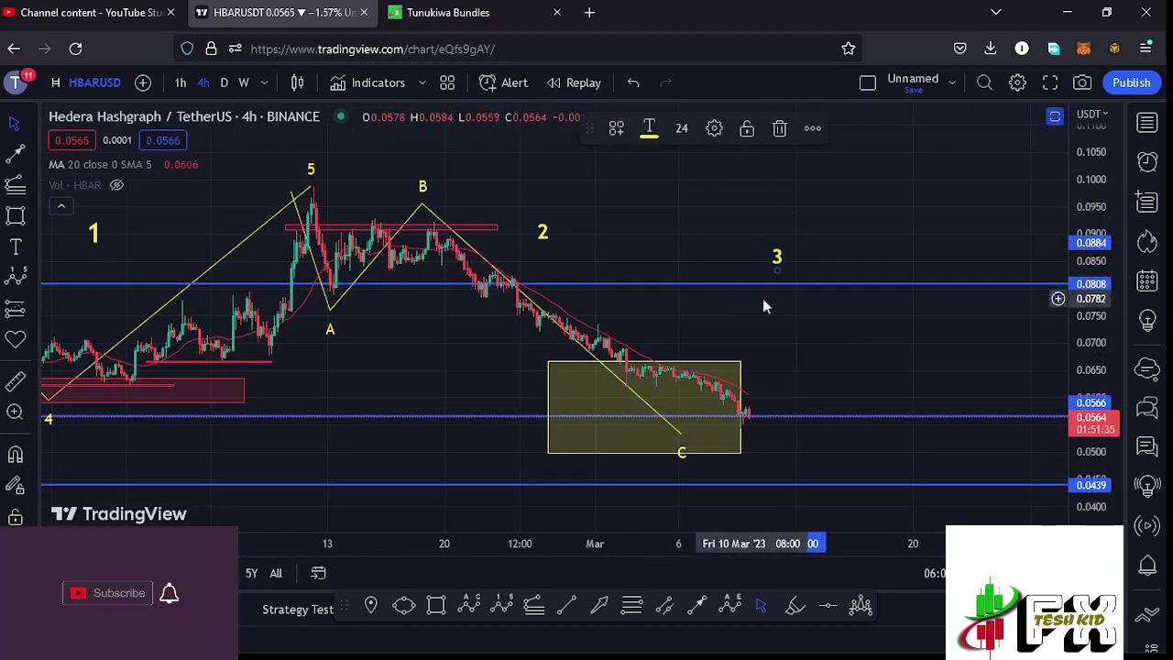
left_click_drag(778, 261, 776, 255)
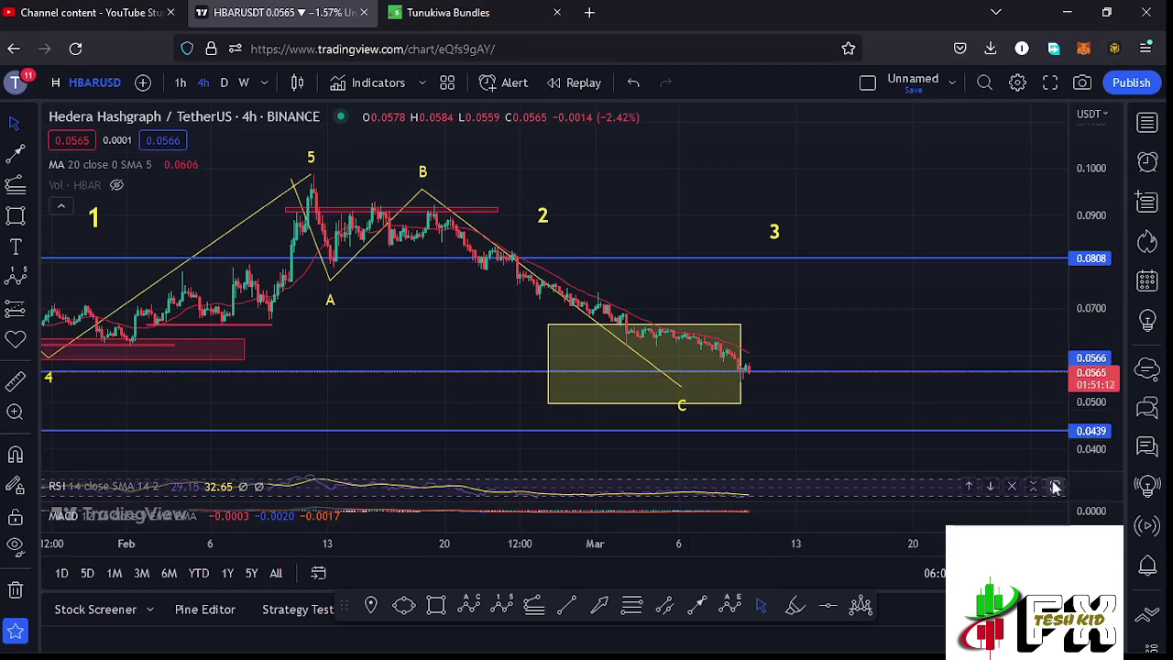
left_click(1054, 486)
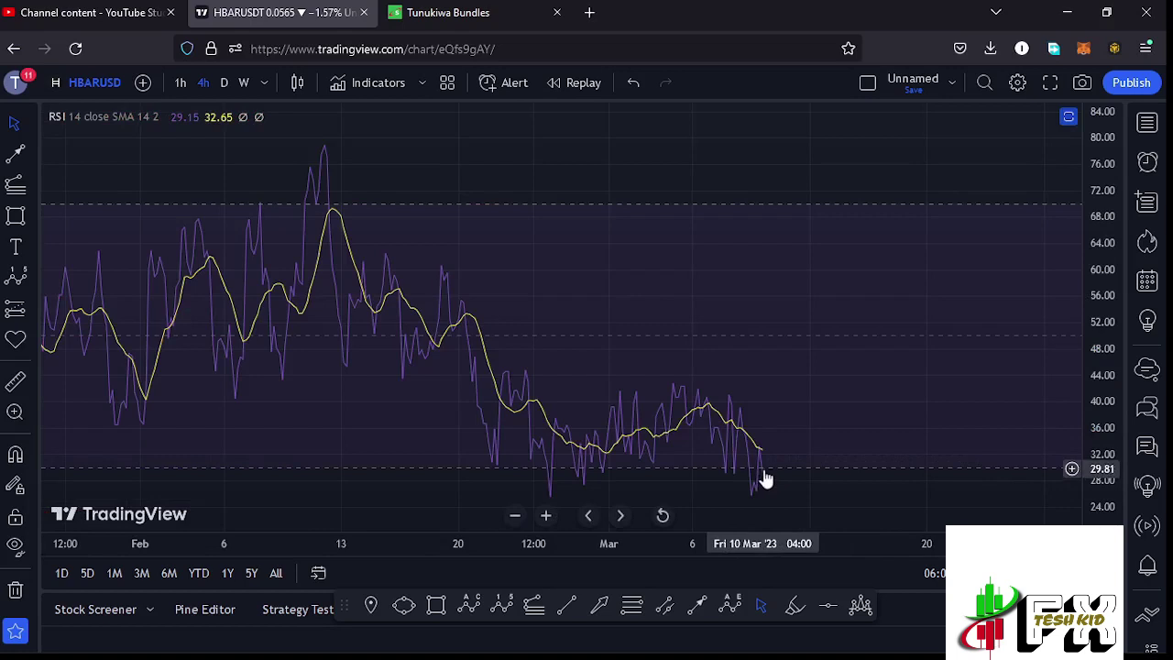
left_click(1069, 118)
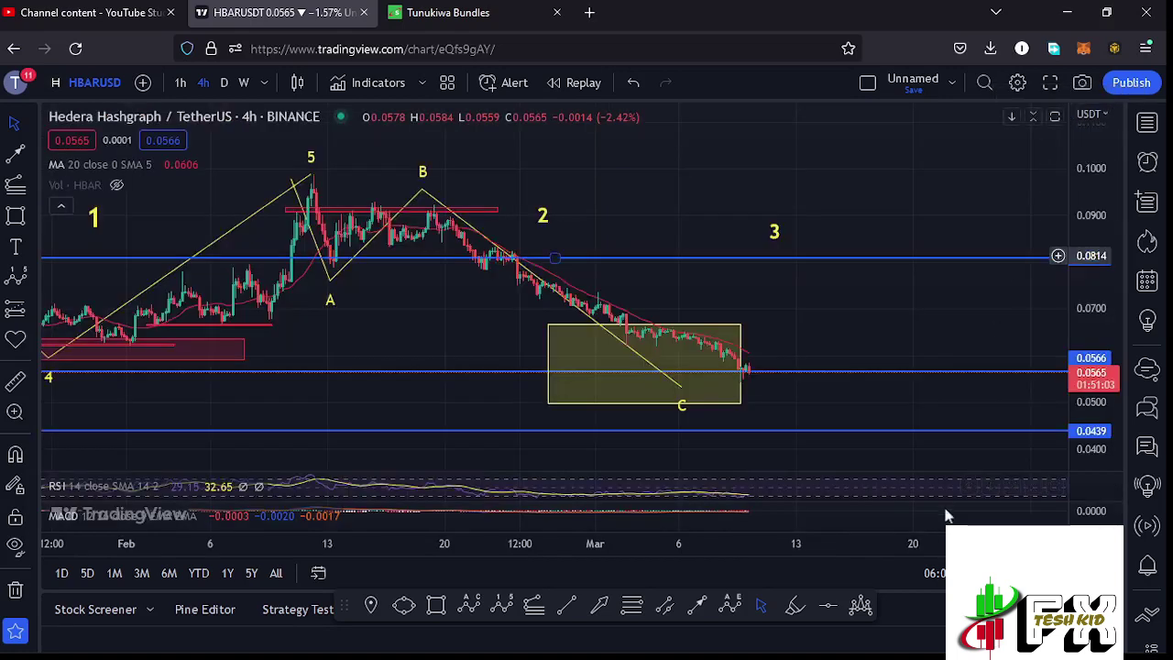
left_click(1054, 516)
scroll(851, 471, "up", 5)
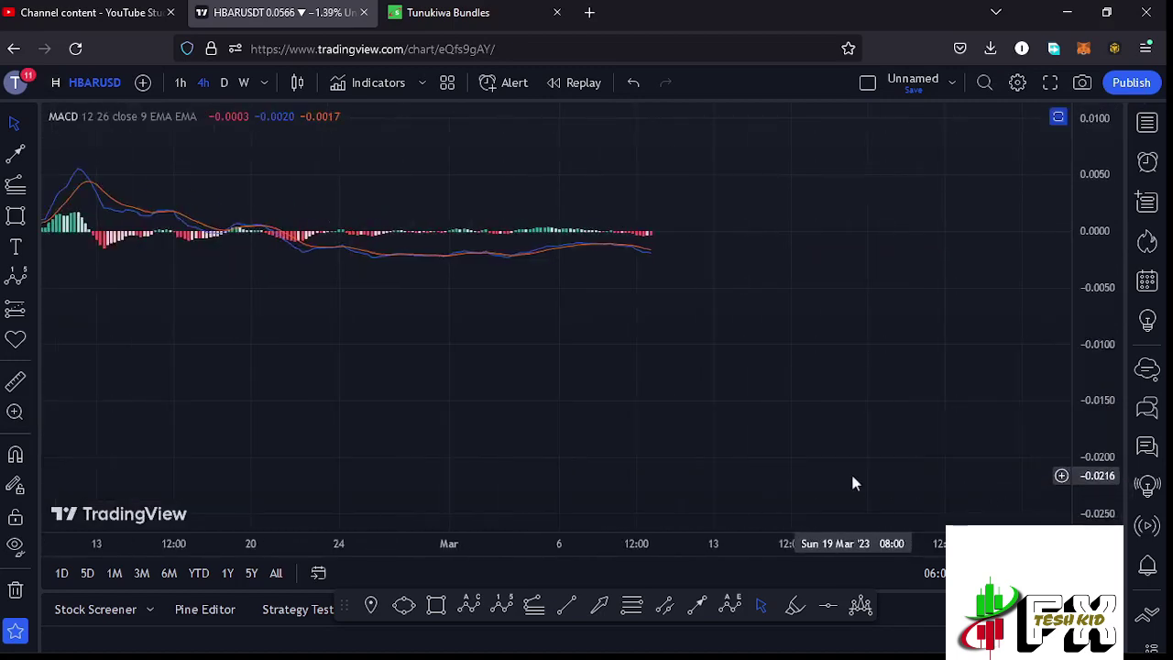
left_click_drag(760, 293, 1015, 272)
scroll(1108, 279, "up", 5)
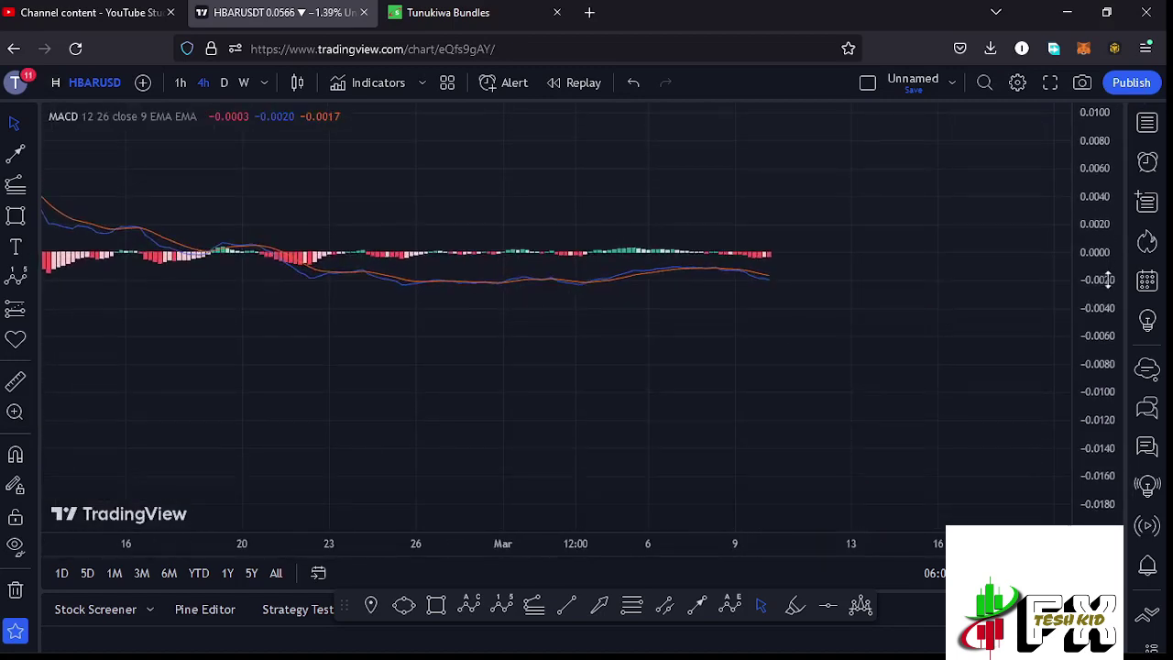
left_click_drag(956, 254, 937, 343)
double_click(933, 252)
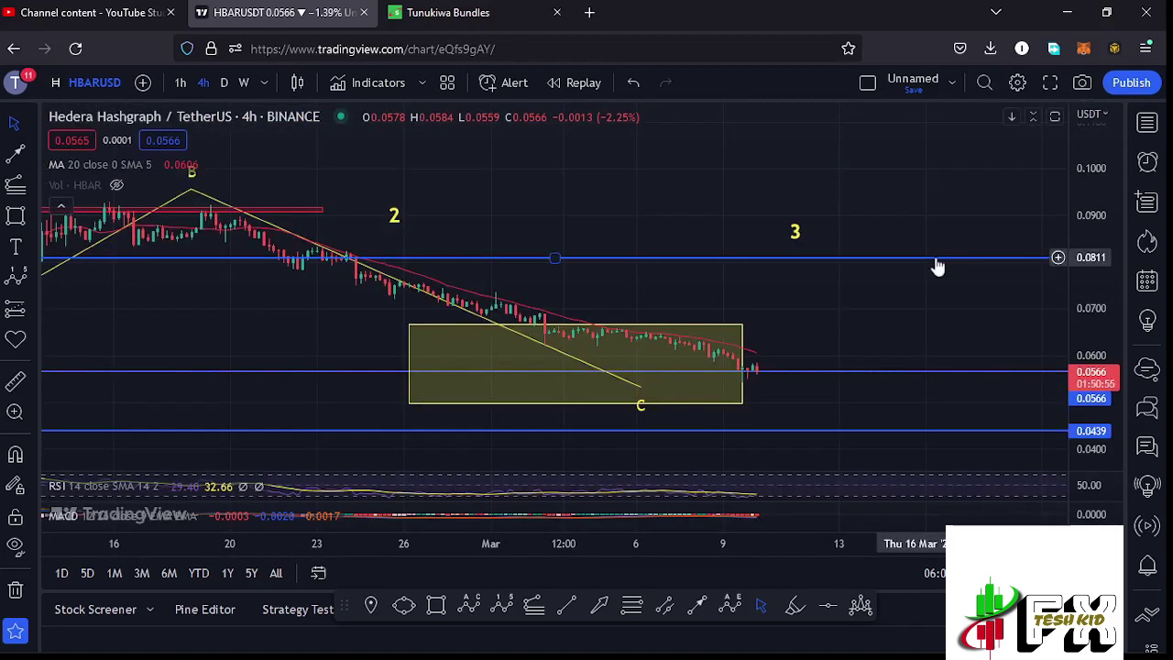
Step: Switch HBARUSD to the daily timeframe and maximize the price pane, hiding RSI and MACD
left_click(224, 83)
left_click_drag(362, 307, 1078, 222)
left_click_drag(1002, 249, 885, 327)
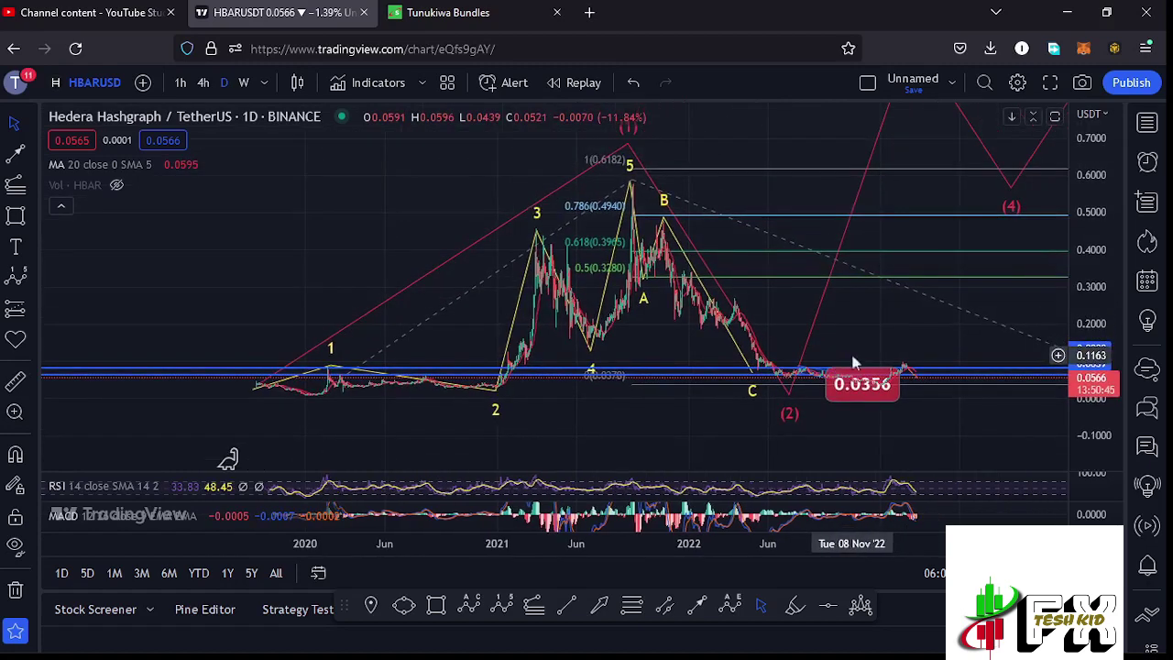
double_click(898, 322)
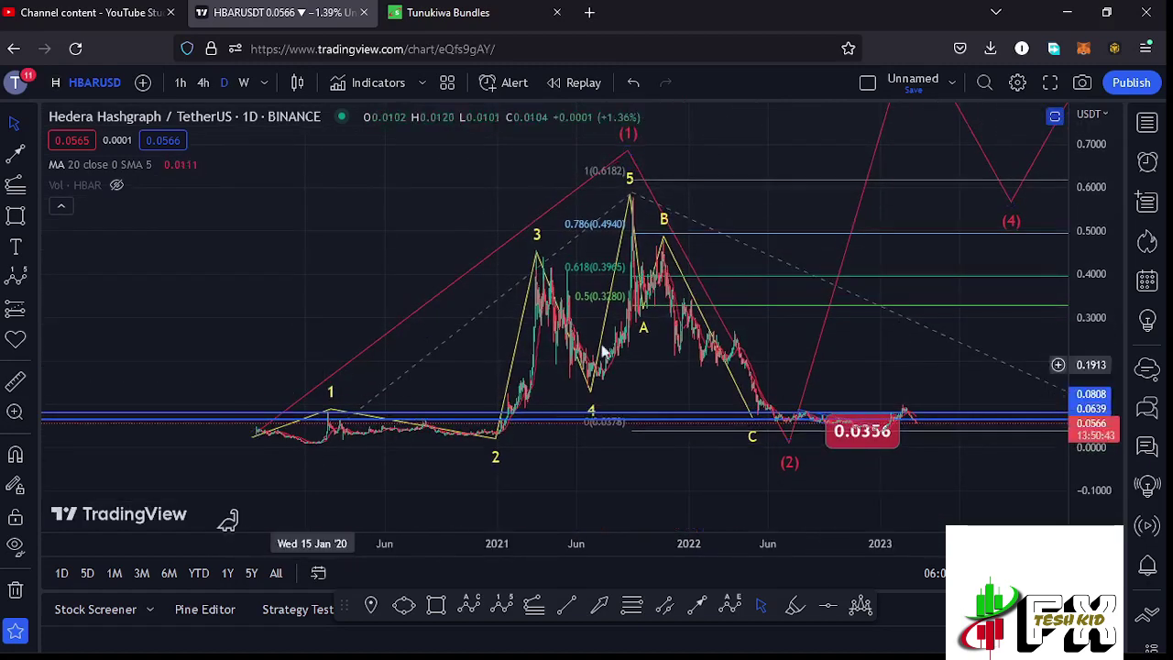
Step: Fit the full red (1)–(5) wave projection, including wave (5), into the daily view
left_click_drag(1089, 190, 1090, 208)
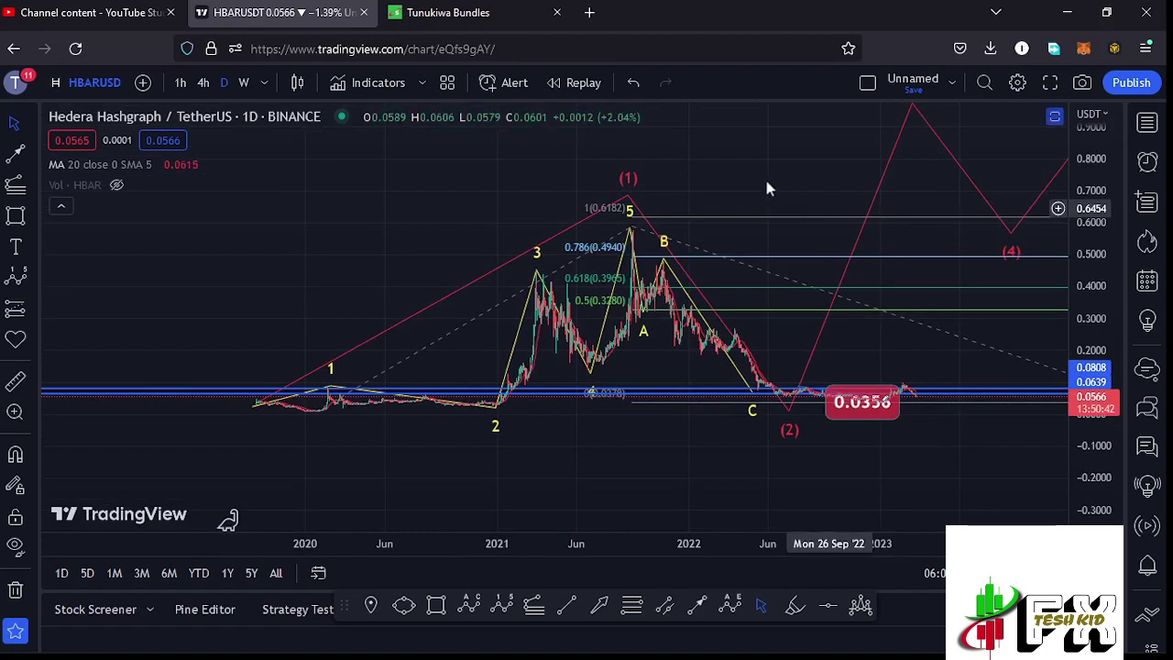
left_click_drag(761, 176, 721, 206)
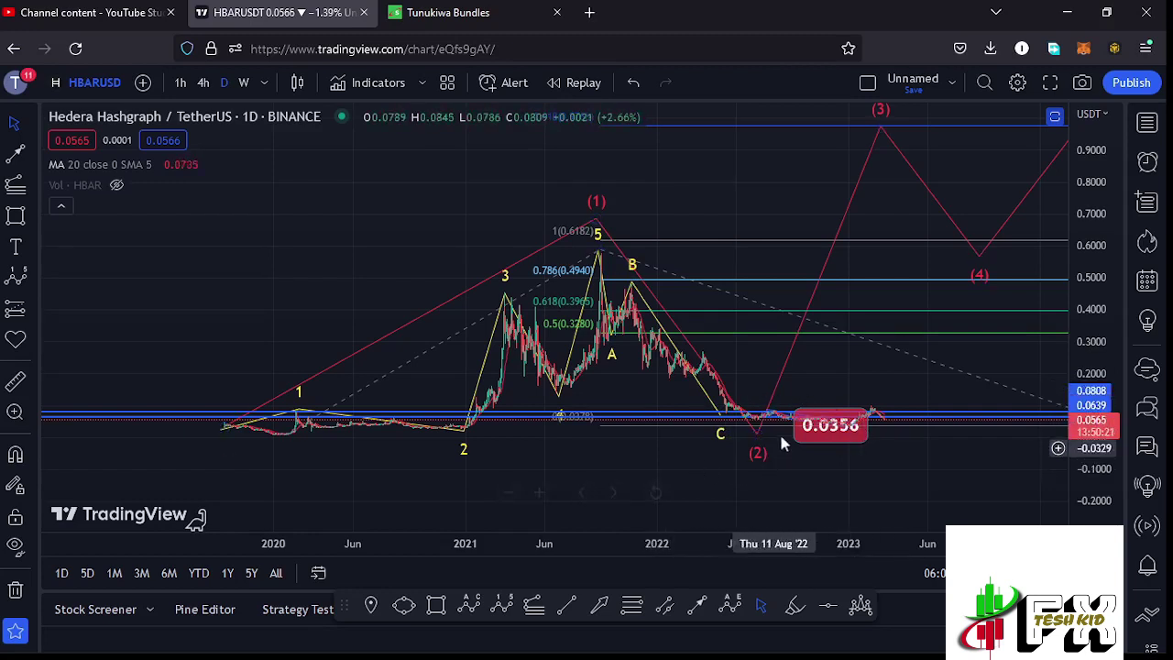
left_click_drag(861, 383, 786, 411)
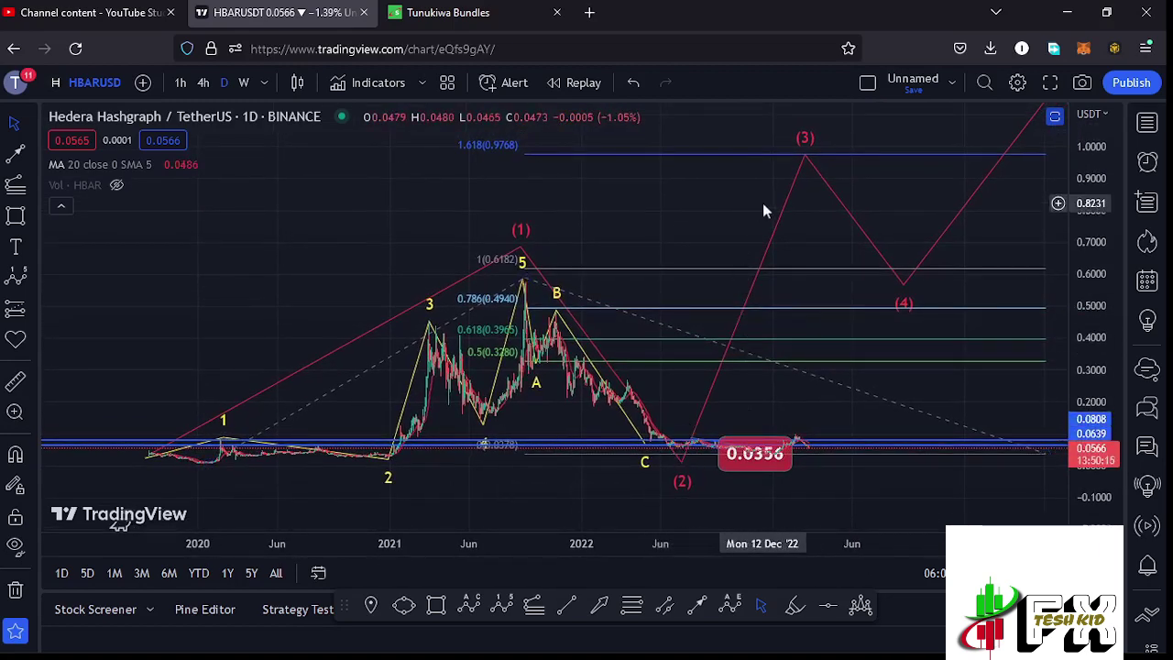
left_click(806, 151)
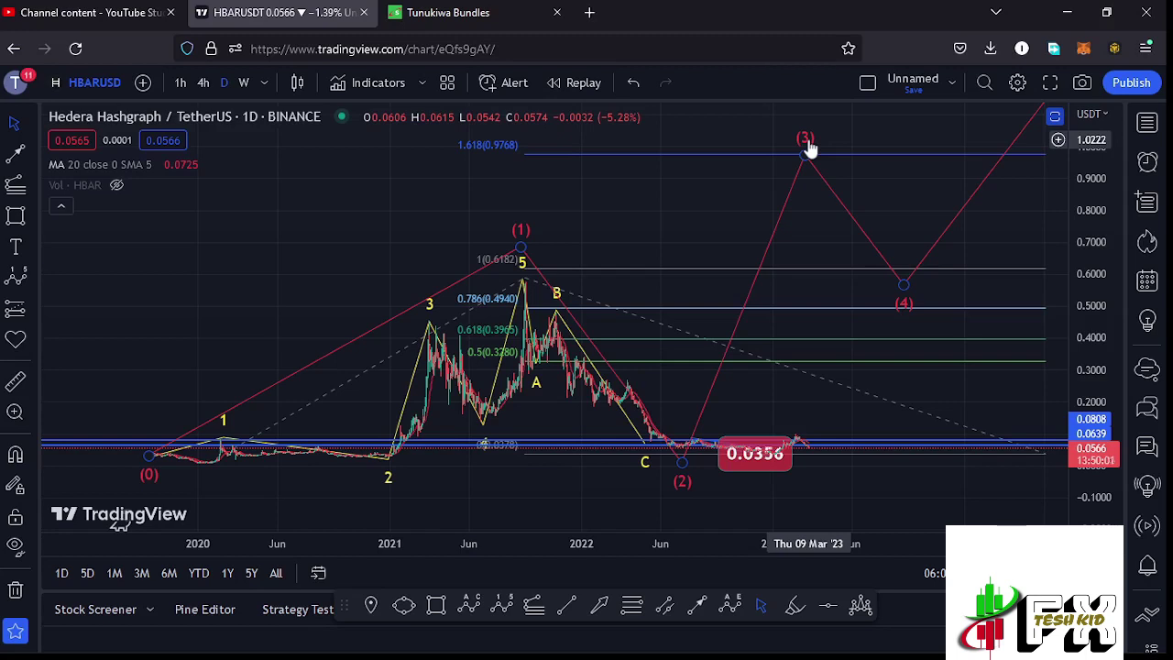
left_click_drag(1081, 170, 1081, 206)
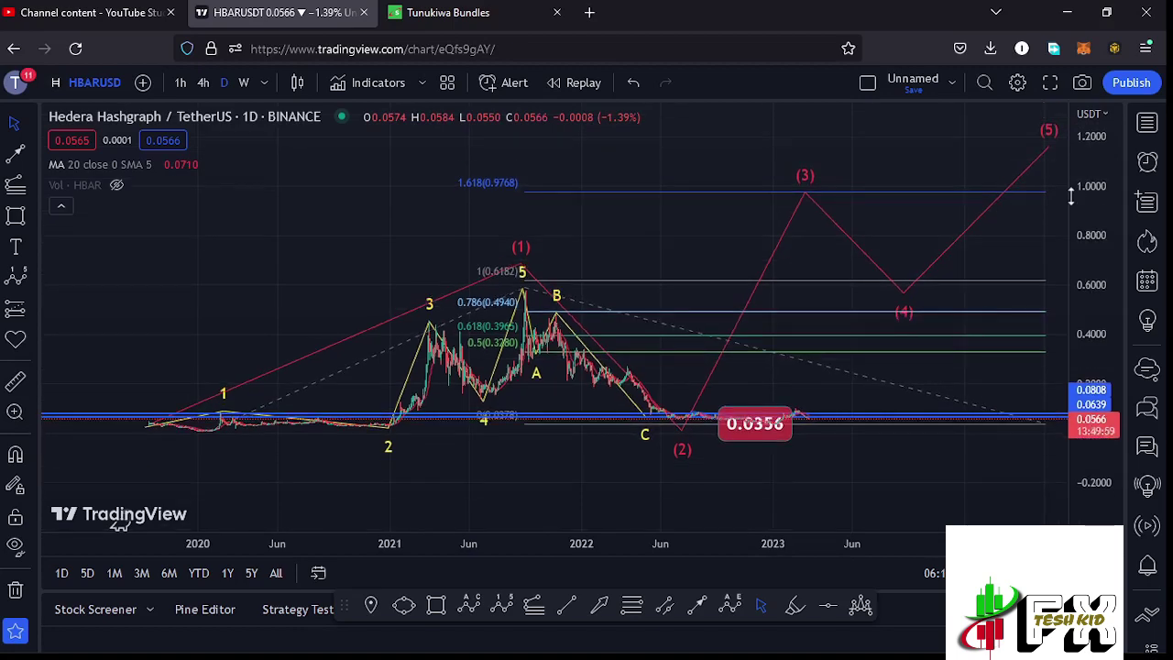
scroll(683, 245, "down", 1)
left_click_drag(738, 256, 630, 270)
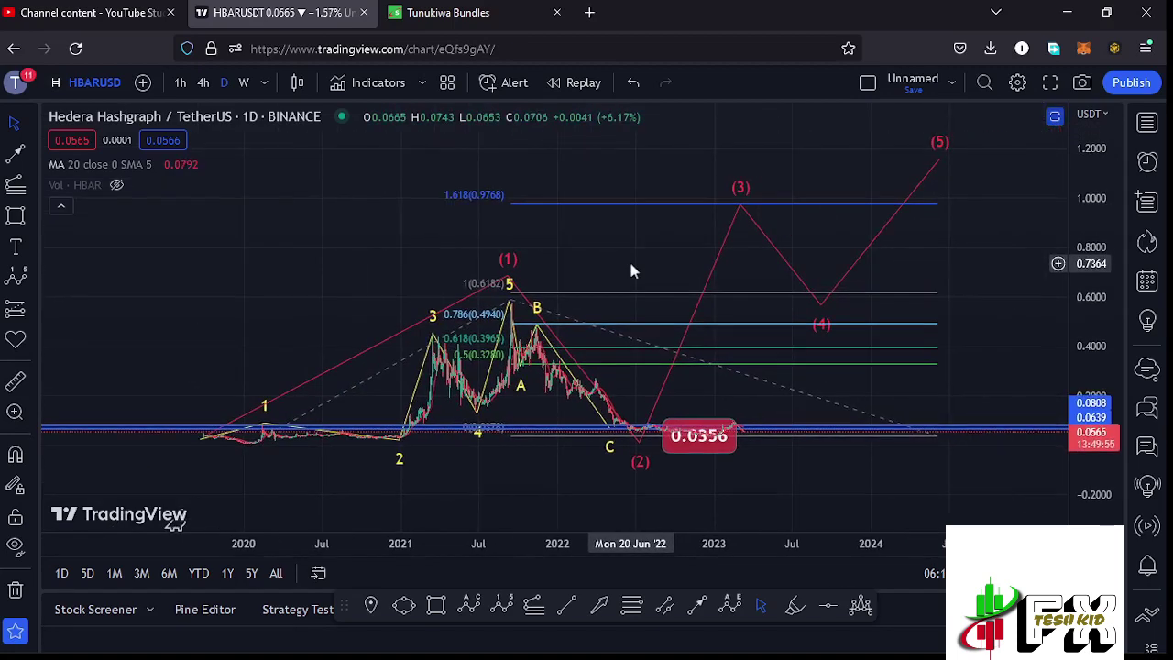